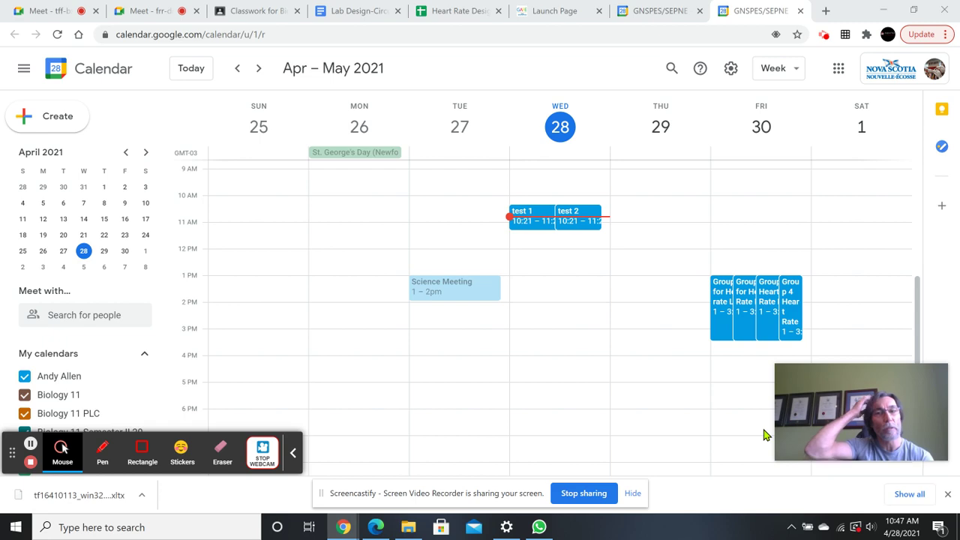
Step: Review the Lab Design-Circulation instructions document and the matching design lab entry in the Biology 11 classwork
{"action": "left_click", "coordinate": [354, 12]}
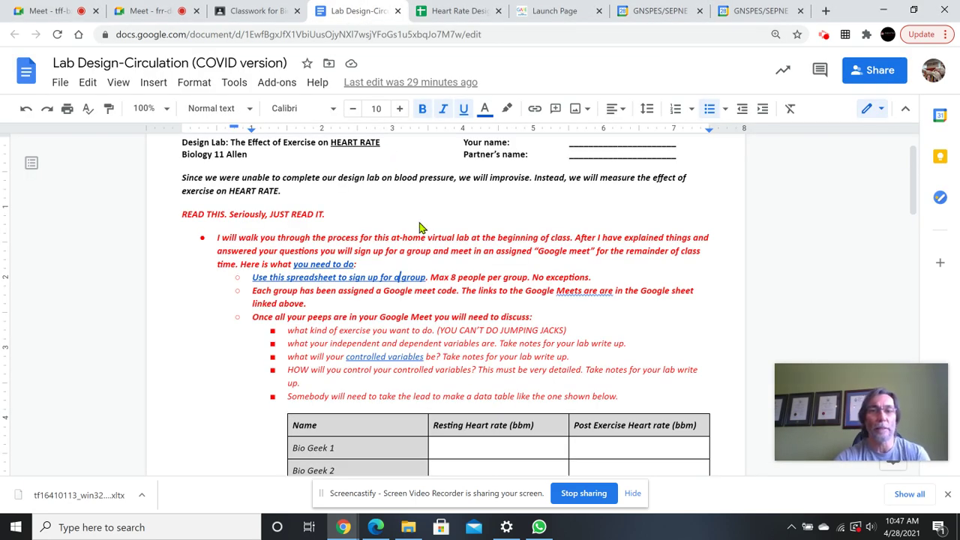
{"action": "scroll", "coordinate": [424, 221], "scroll_direction": "down", "scroll_amount": 5}
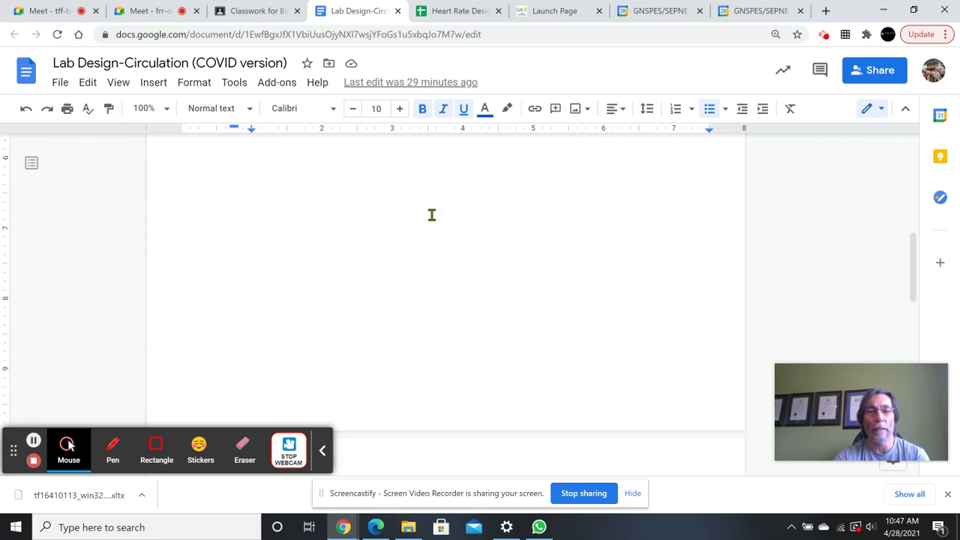
{"action": "scroll", "coordinate": [432, 215], "scroll_direction": "up", "scroll_amount": 15}
{"action": "key", "text": "ctrl+shift+Tab"}
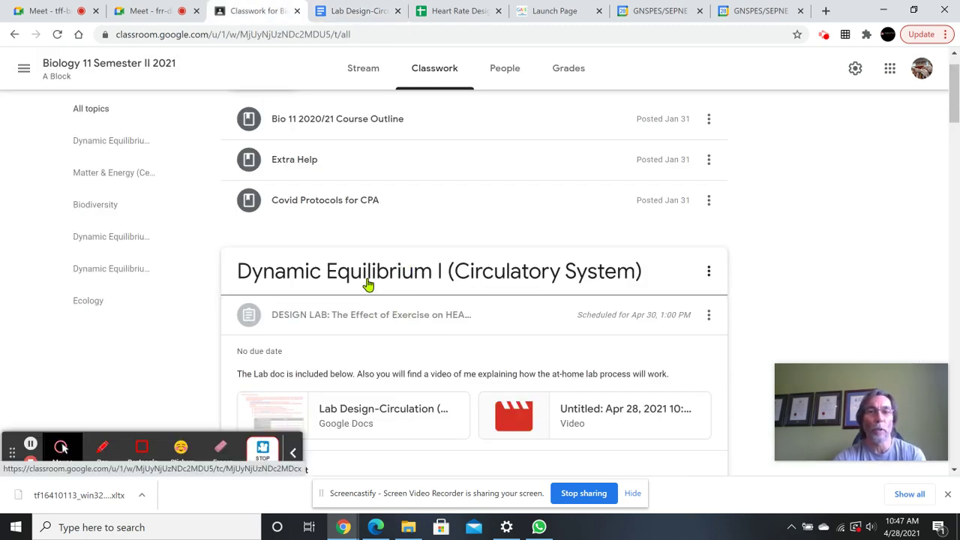
{"action": "left_click", "coordinate": [353, 12]}
{"action": "scroll", "coordinate": [465, 263], "scroll_direction": "up", "scroll_amount": 2}
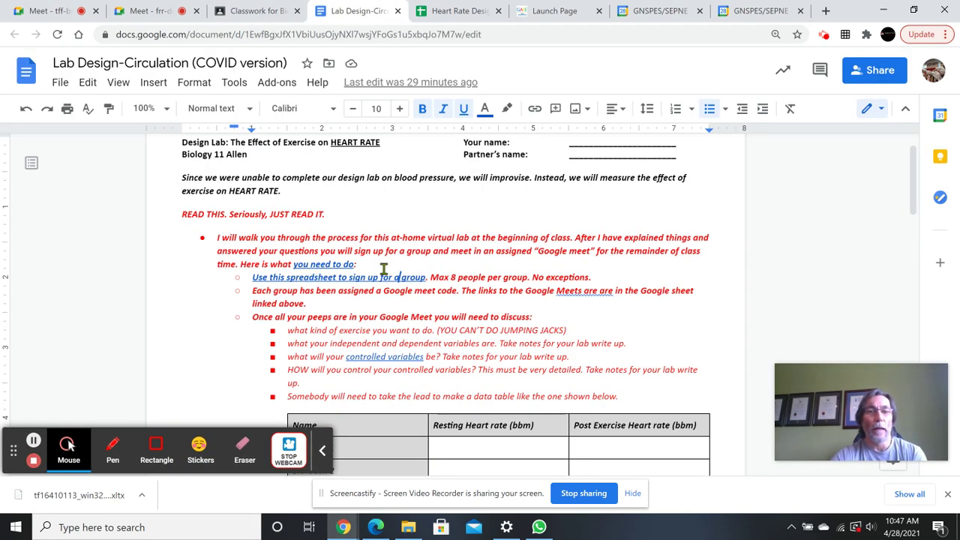
Step: View the Biology 11 class stream in Classroom and both running Google Meet sessions
{"action": "left_click", "coordinate": [241, 12]}
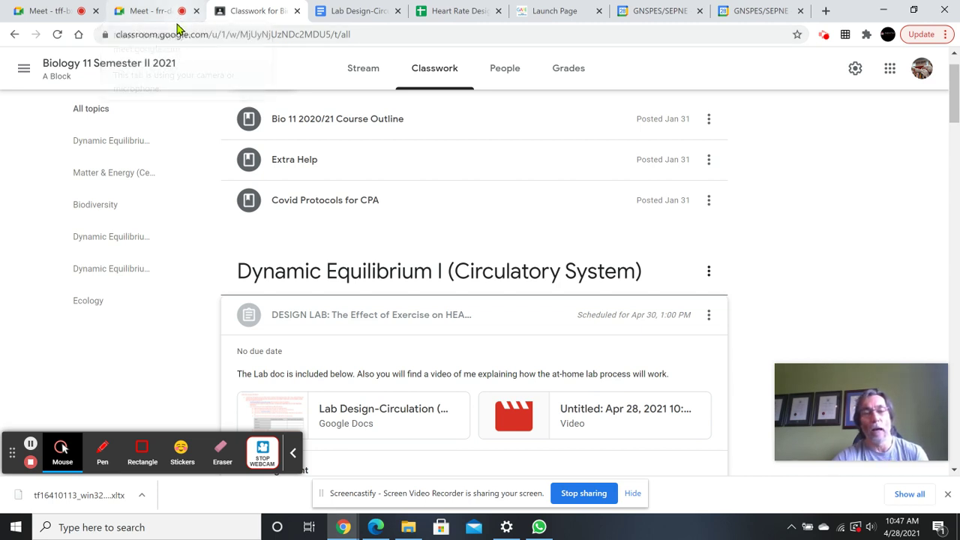
{"action": "left_click", "coordinate": [350, 75]}
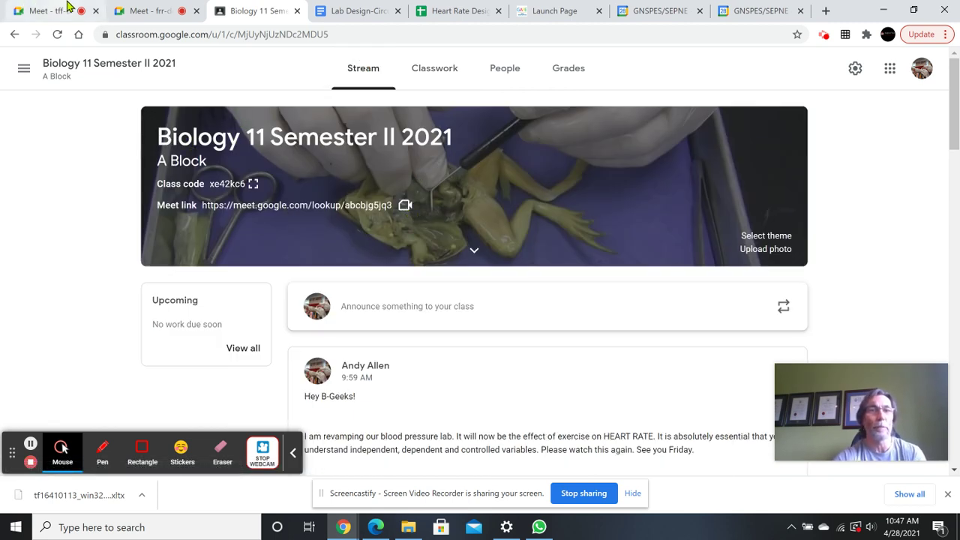
{"action": "left_click", "coordinate": [37, 11]}
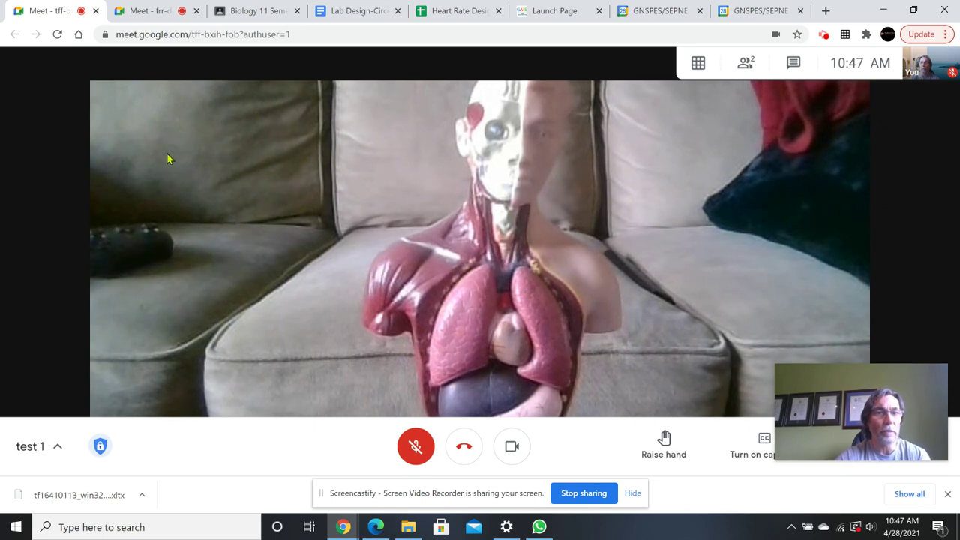
{"action": "left_click", "coordinate": [135, 12]}
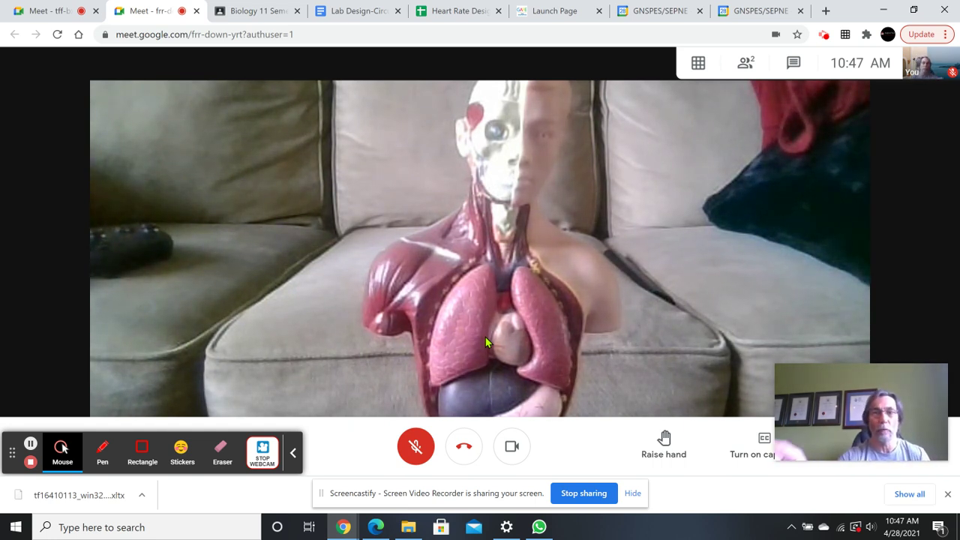
Step: Show the group sign-up spreadsheet link in the lab document and bring up the Heart Rate Design Lab Data sheet
{"action": "left_click", "coordinate": [375, 10]}
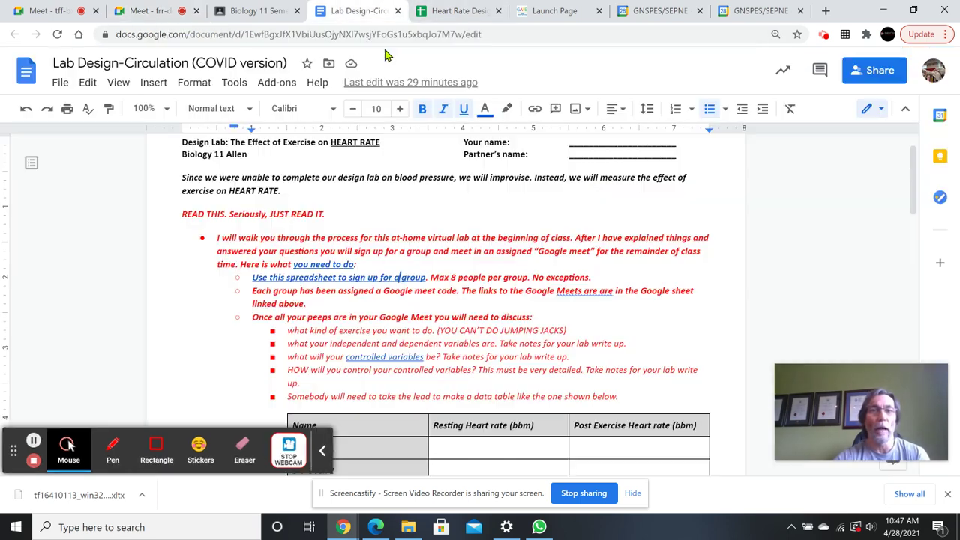
{"action": "left_click", "coordinate": [330, 280]}
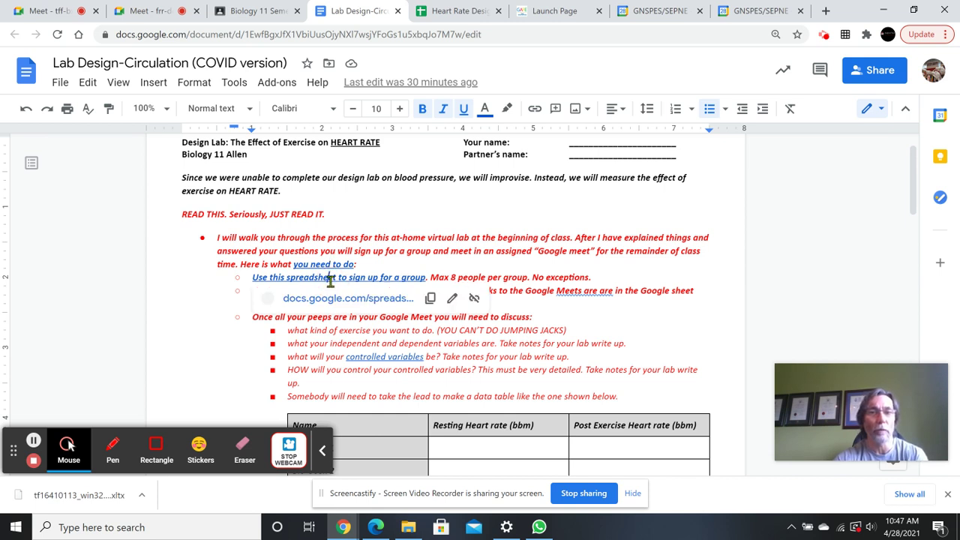
{"action": "left_click", "coordinate": [447, 12]}
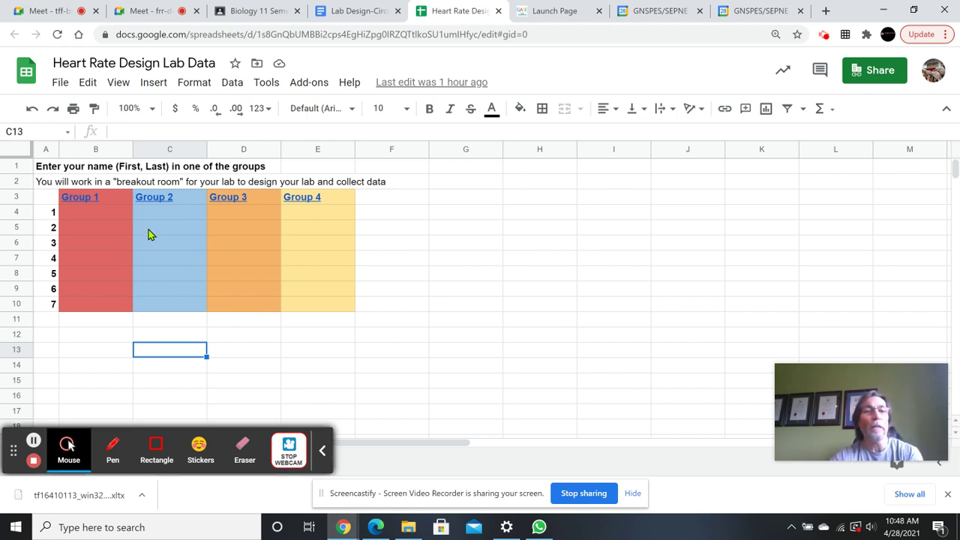
Step: Examine the sign-up cells for Groups 1 to 4 and the Meet links attached to the group headings
{"action": "left_click_drag", "start_coordinate": [96, 212], "coordinate": [351, 426]}
{"action": "left_click", "coordinate": [295, 335]}
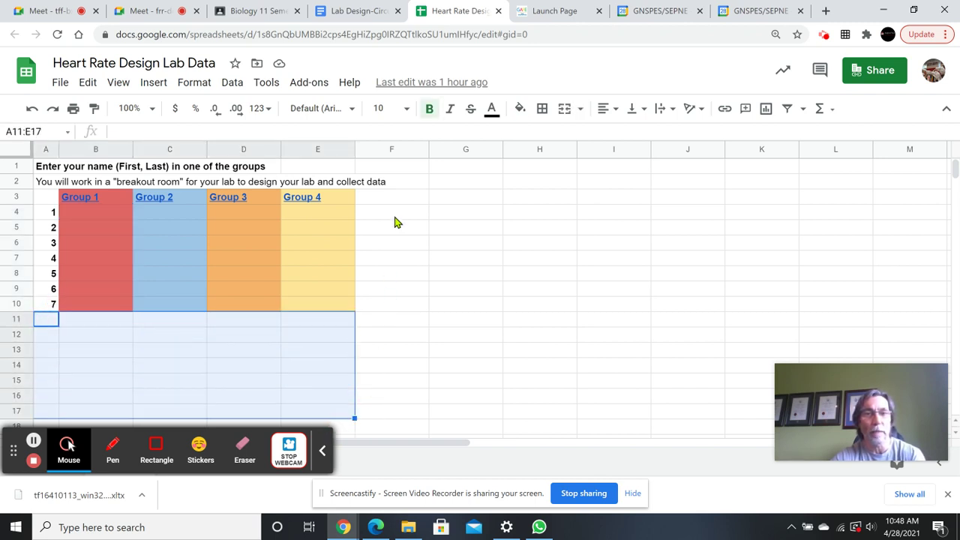
{"action": "left_click_drag", "start_coordinate": [392, 197], "coordinate": [569, 397]}
{"action": "left_click", "coordinate": [668, 264]}
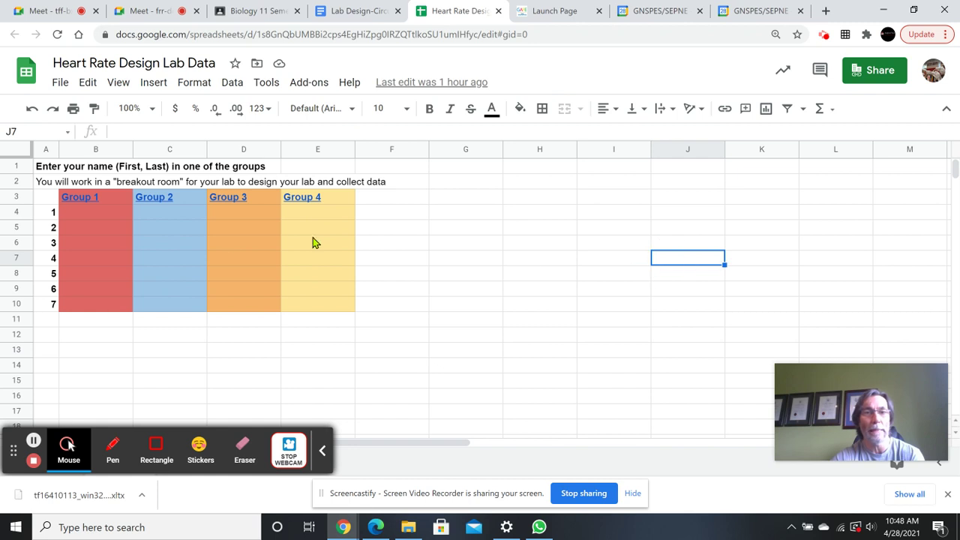
{"action": "left_click_drag", "start_coordinate": [86, 213], "coordinate": [315, 304]}
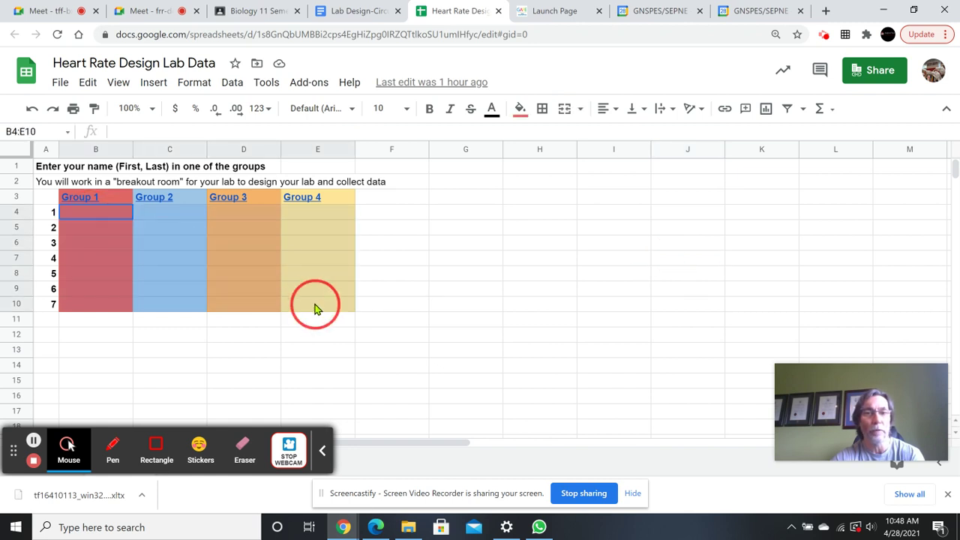
{"action": "left_click", "coordinate": [594, 291]}
{"action": "mouse_move", "coordinate": [87, 198]}
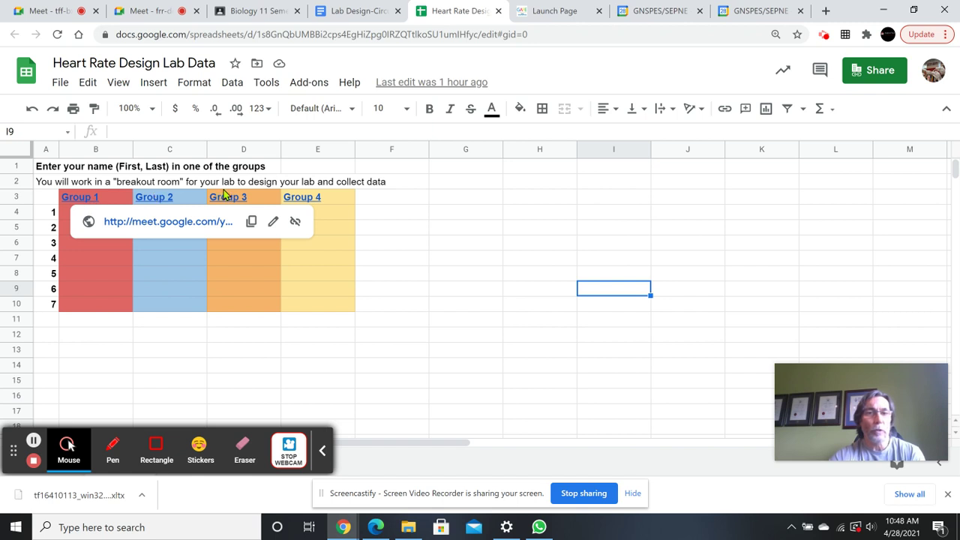
{"action": "left_click", "coordinate": [486, 216]}
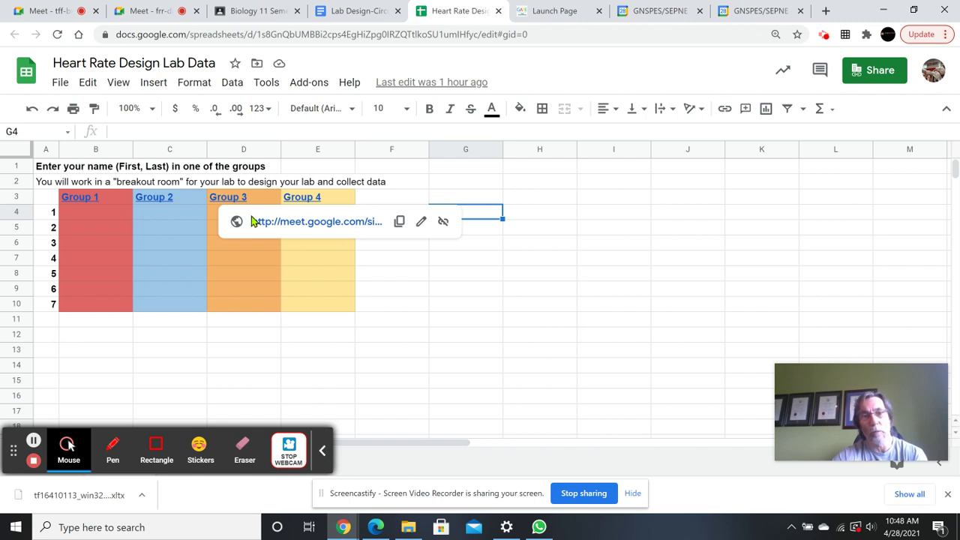
Step: Switch to Google Calendar and discard the unsaved draft event on Wednesday, April 28
{"action": "left_click", "coordinate": [352, 11]}
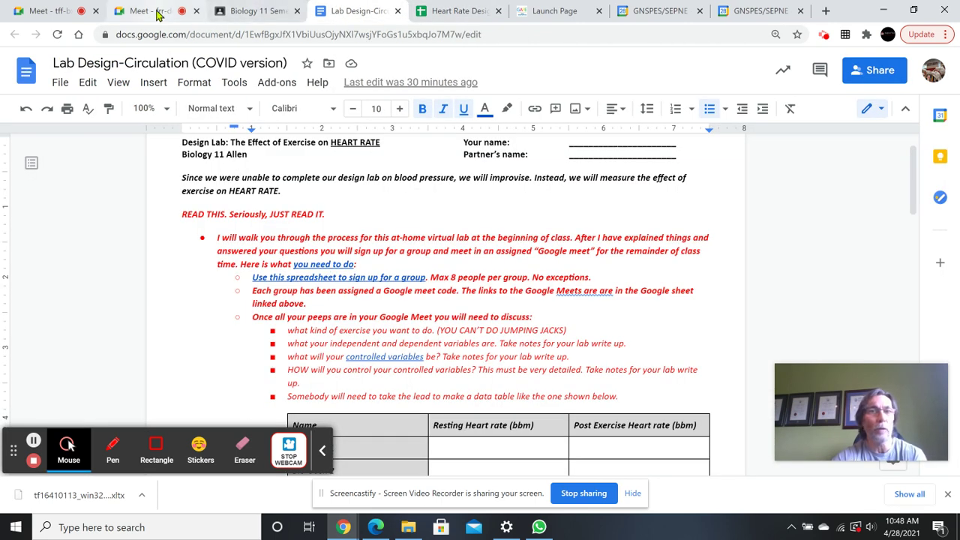
{"action": "left_click", "coordinate": [538, 12]}
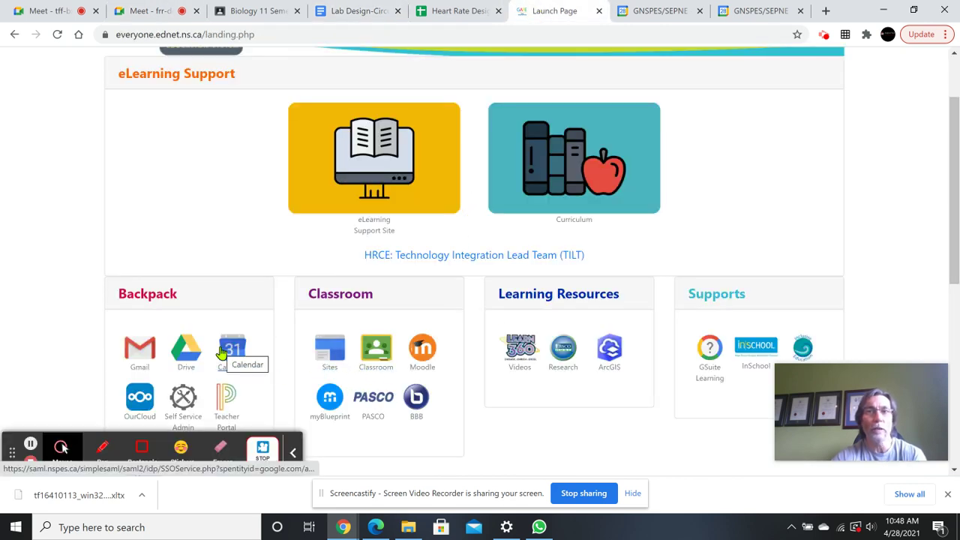
{"action": "left_click", "coordinate": [670, 21]}
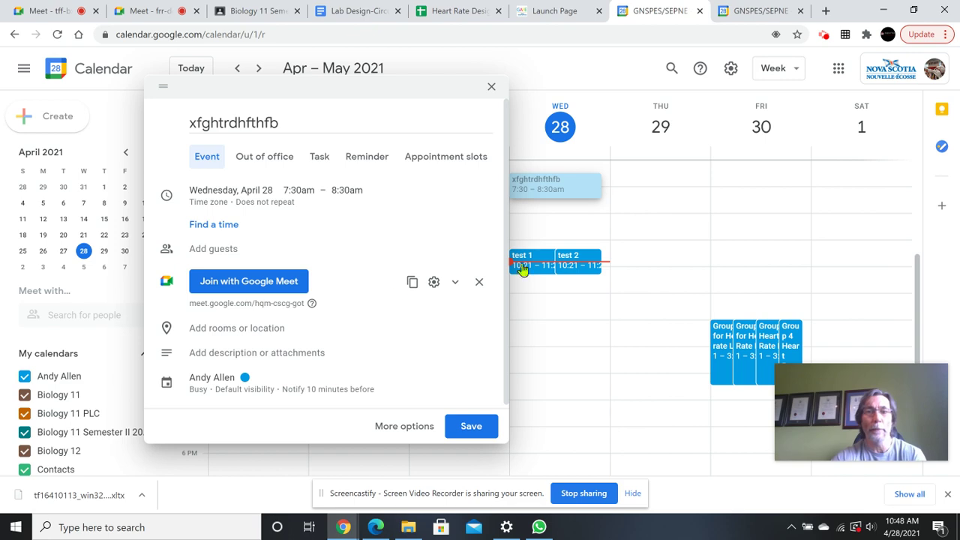
{"action": "left_click", "coordinate": [491, 86]}
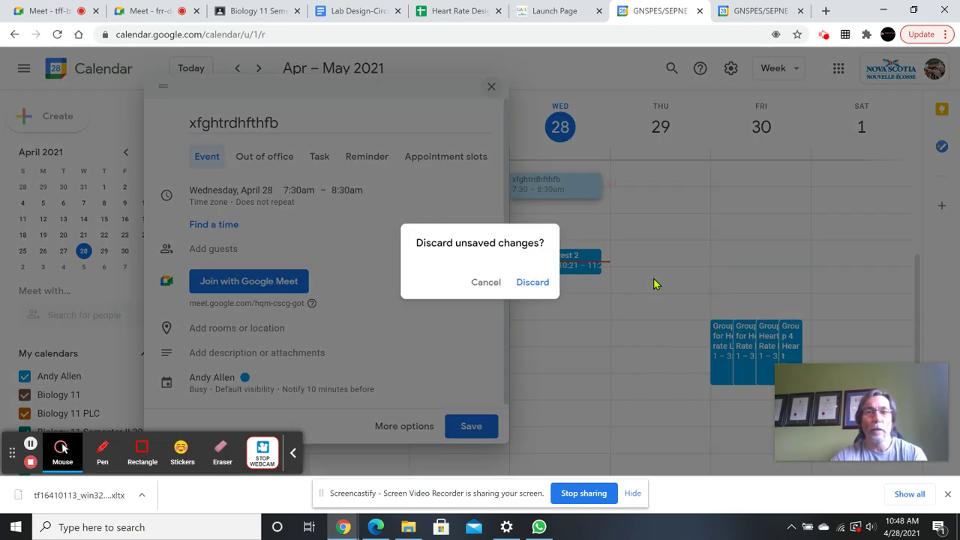
{"action": "left_click", "coordinate": [532, 284]}
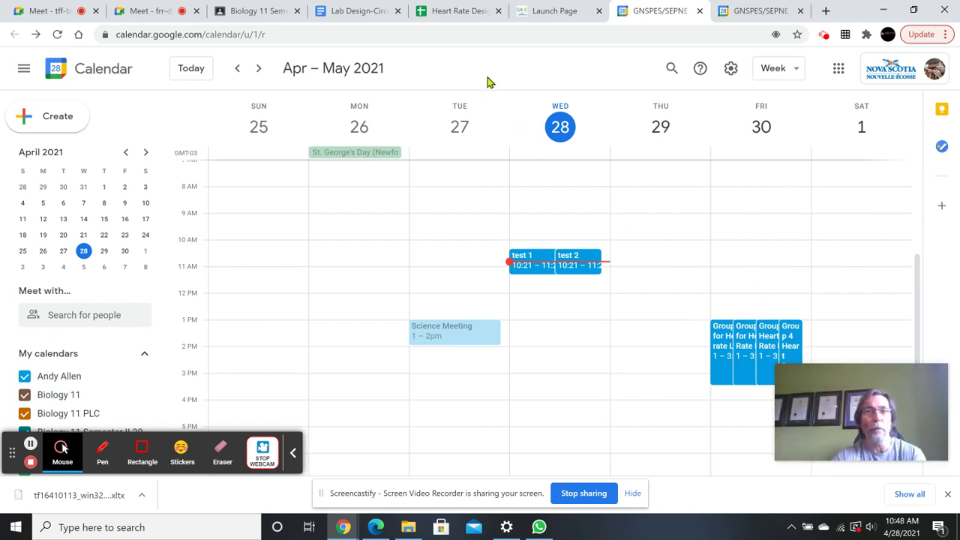
Step: Review the group headings in the sign-up sheet, the week's calendar events and the two running Meet sessions
{"action": "left_click", "coordinate": [447, 11]}
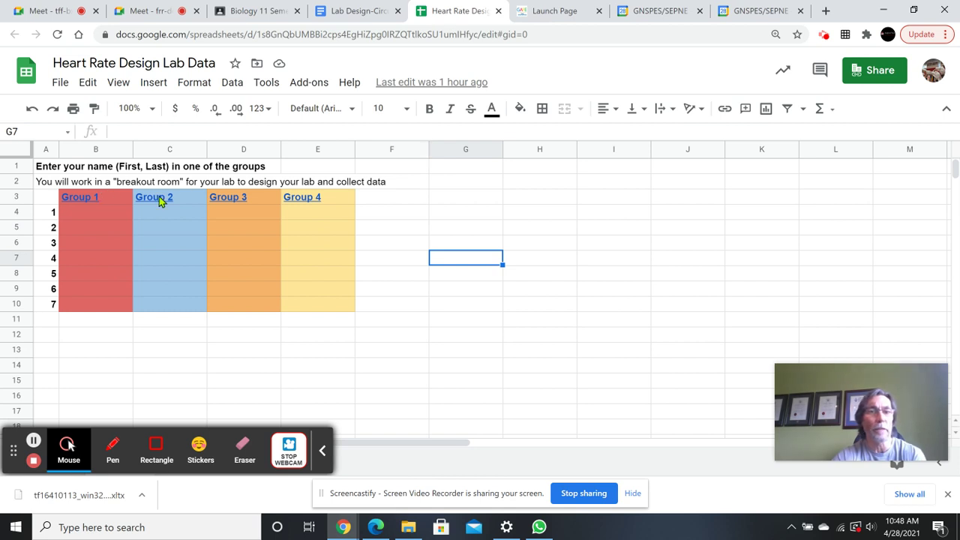
{"action": "left_click", "coordinate": [679, 12]}
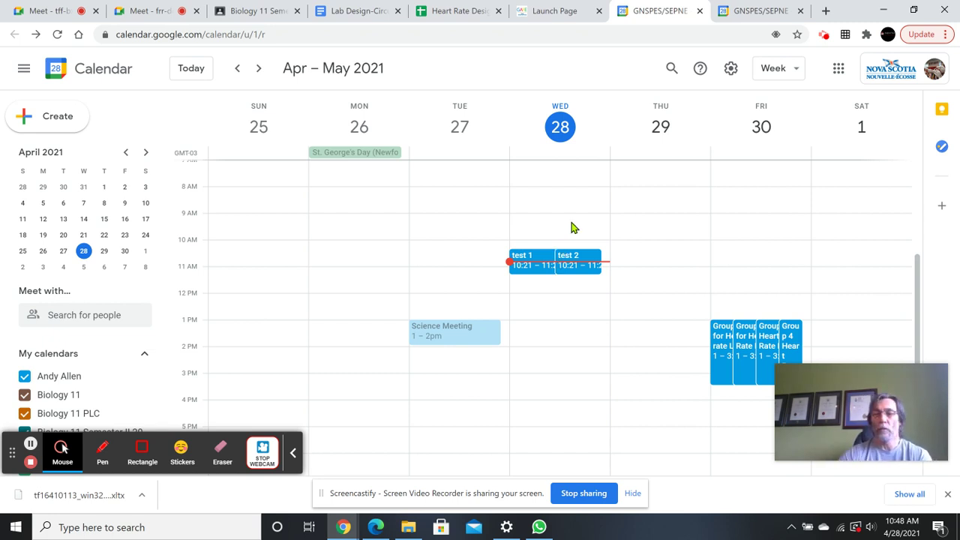
{"action": "left_click", "coordinate": [123, 14]}
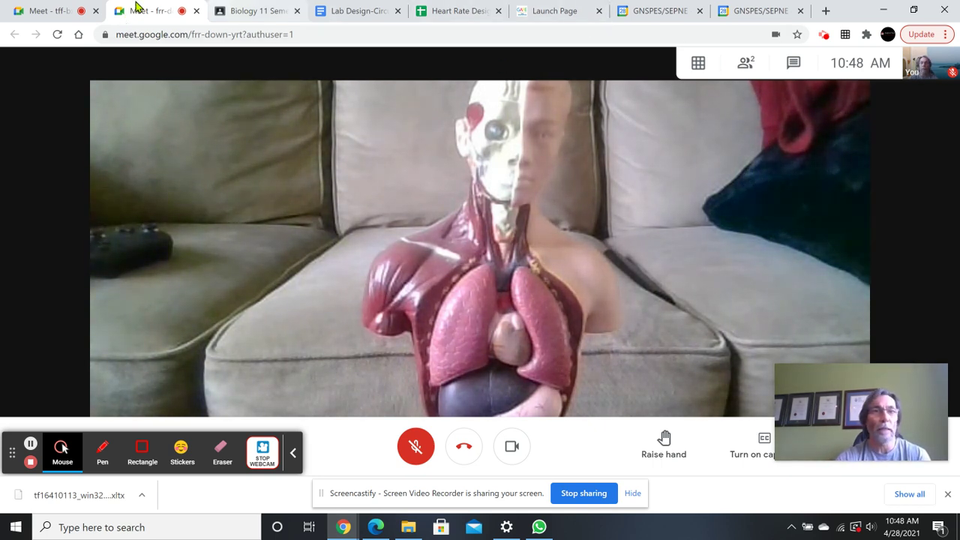
{"action": "left_click", "coordinate": [39, 15]}
{"action": "mouse_move", "coordinate": [212, 213]}
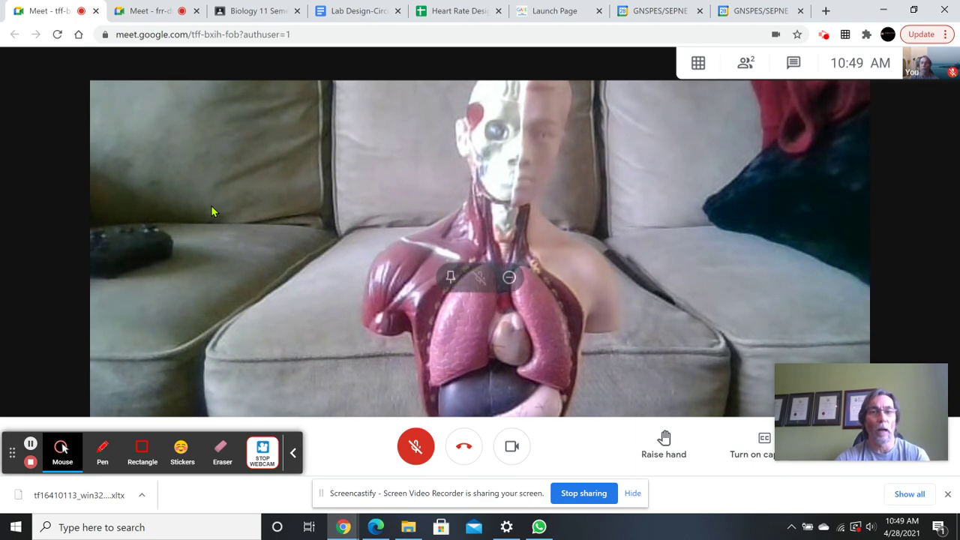
{"action": "left_click", "coordinate": [445, 16]}
Step: Start a calendar event on Wednesday, April 28, 1:30–2:30pm, and add Google Meet video conferencing to it
{"action": "left_click", "coordinate": [652, 12]}
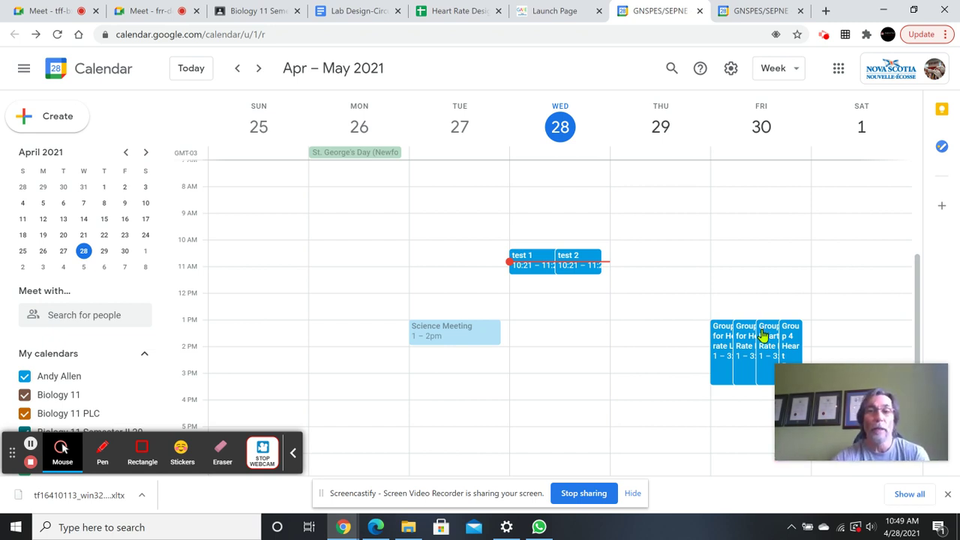
{"action": "left_click", "coordinate": [547, 343]}
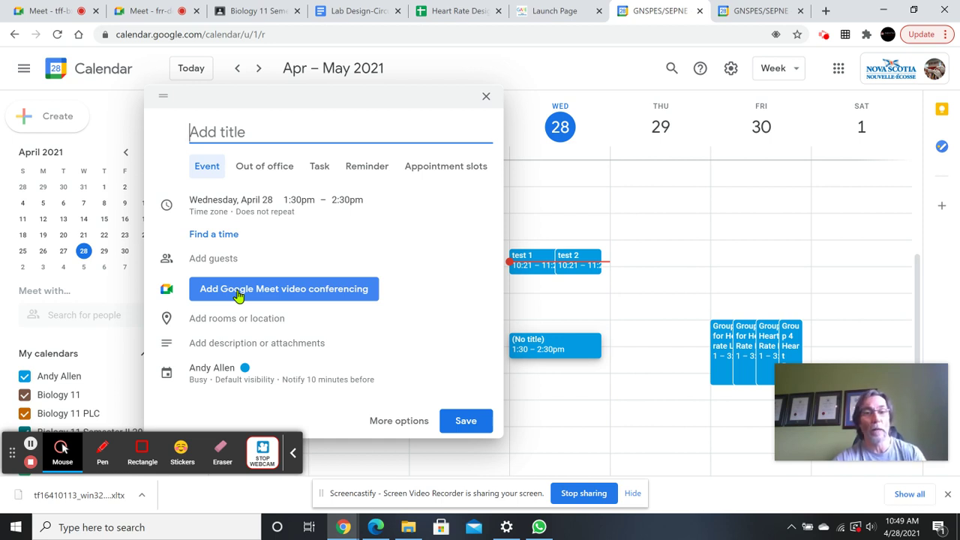
{"action": "left_click", "coordinate": [249, 297]}
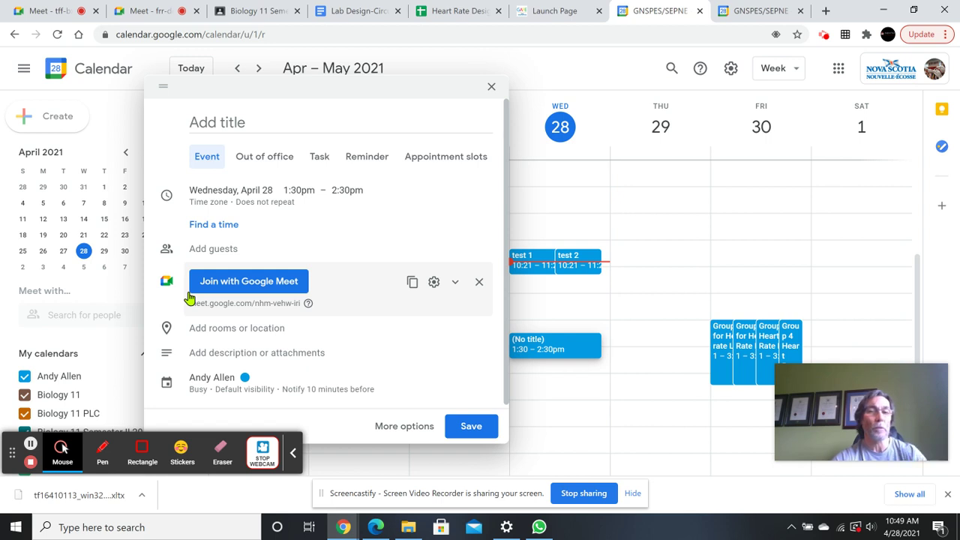
Step: Title the new event #1, select its Google Meet link and save the event
{"action": "left_click", "coordinate": [230, 121]}
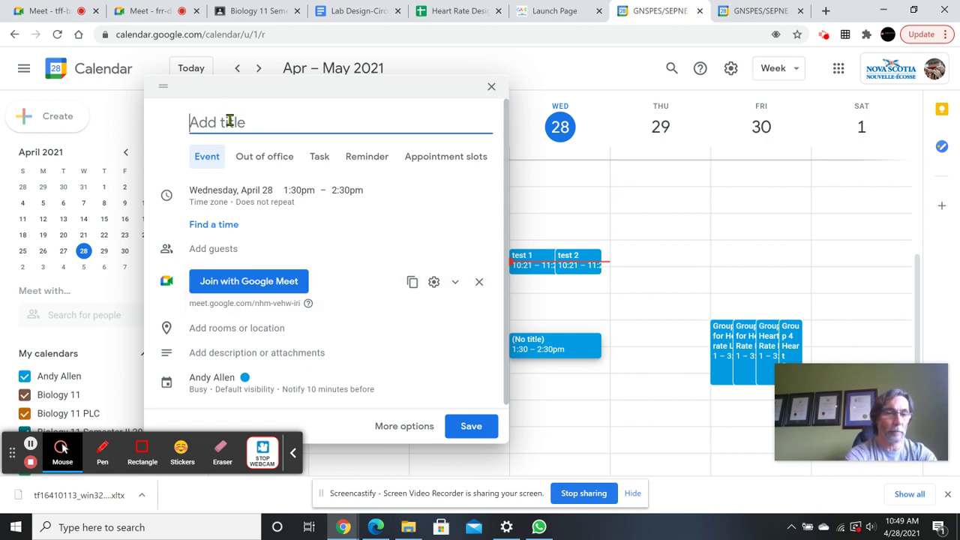
{"action": "type", "text": "#!"}
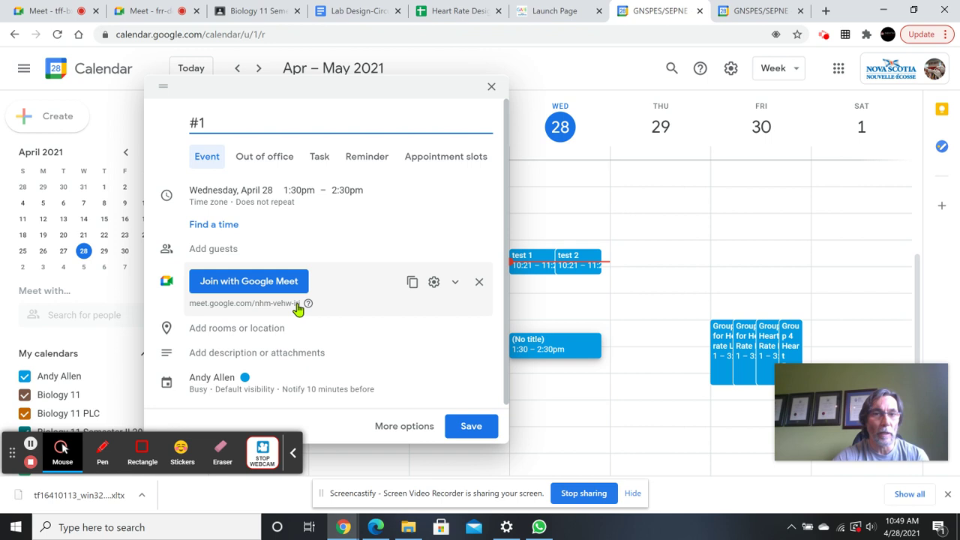
{"action": "left_click_drag", "start_coordinate": [298, 304], "coordinate": [184, 304]}
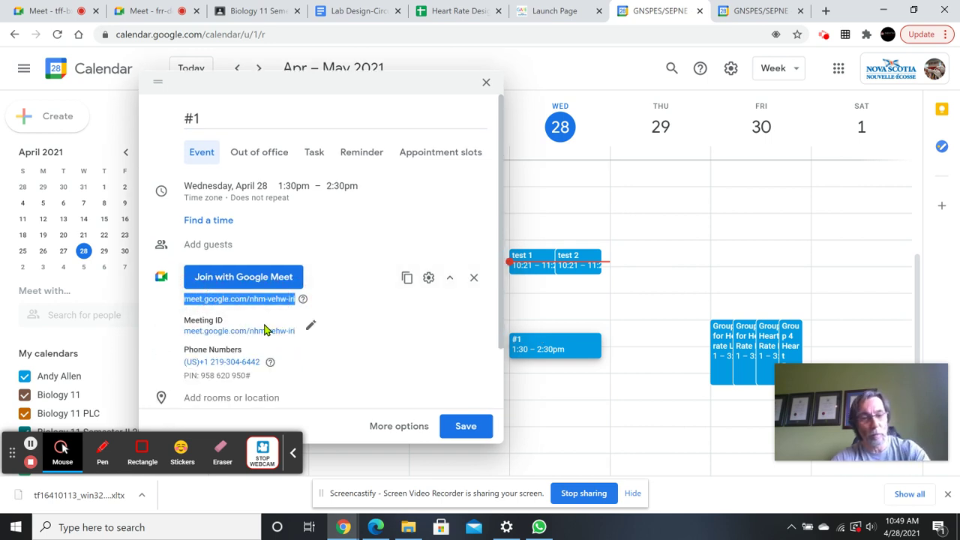
{"action": "left_click", "coordinate": [465, 428]}
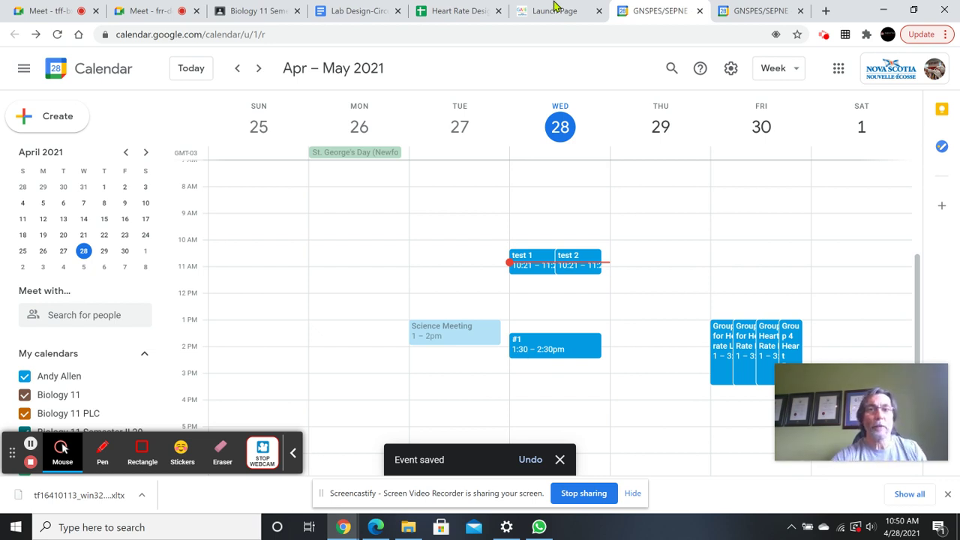
Step: Go back to the Heart Rate Design Lab Data sheet and check the Meet link attached to the Group 2 heading
{"action": "left_click", "coordinate": [460, 15]}
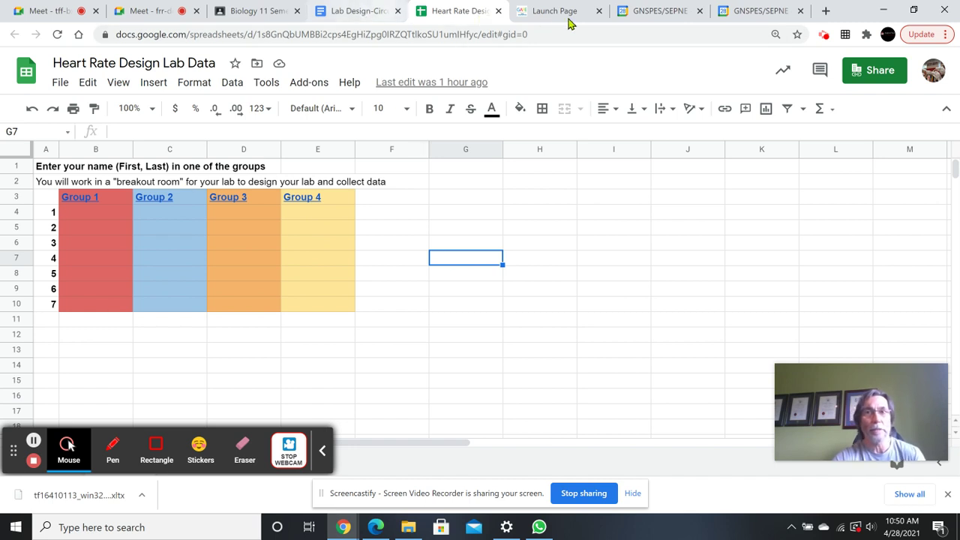
{"action": "left_click", "coordinate": [664, 11]}
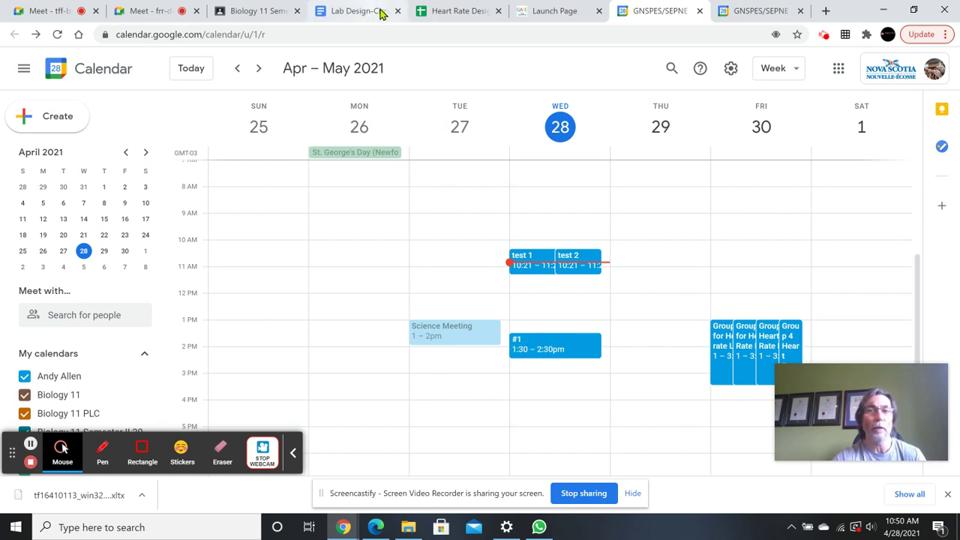
{"action": "left_click", "coordinate": [430, 12]}
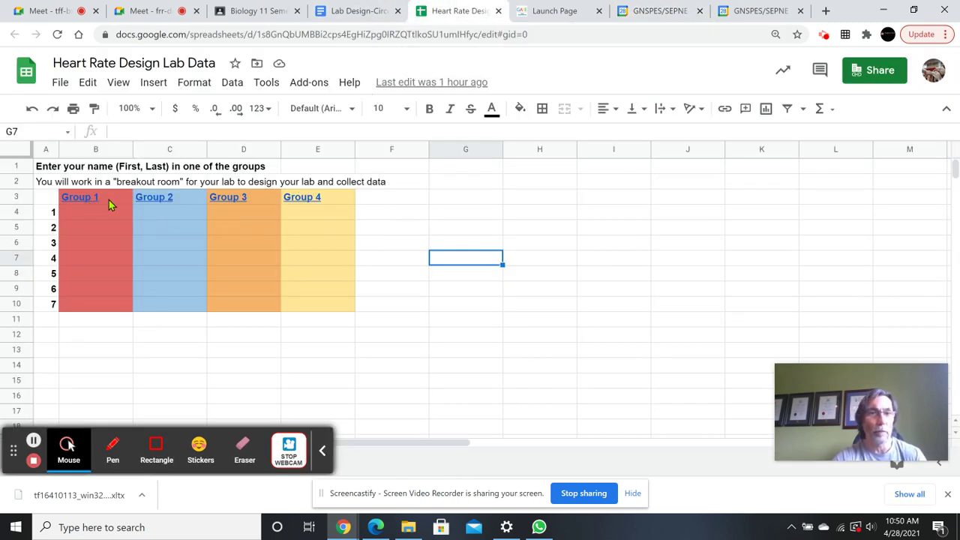
{"action": "mouse_move", "coordinate": [180, 201]}
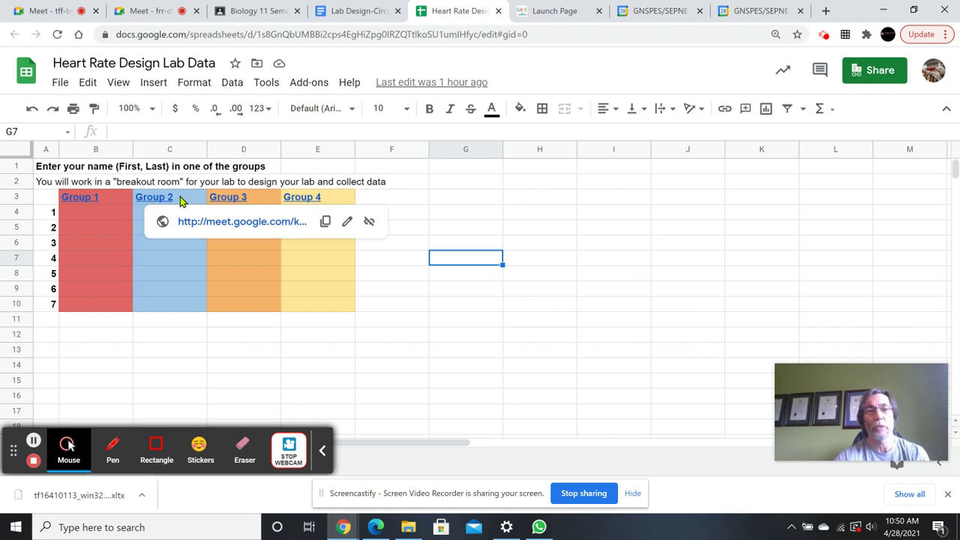